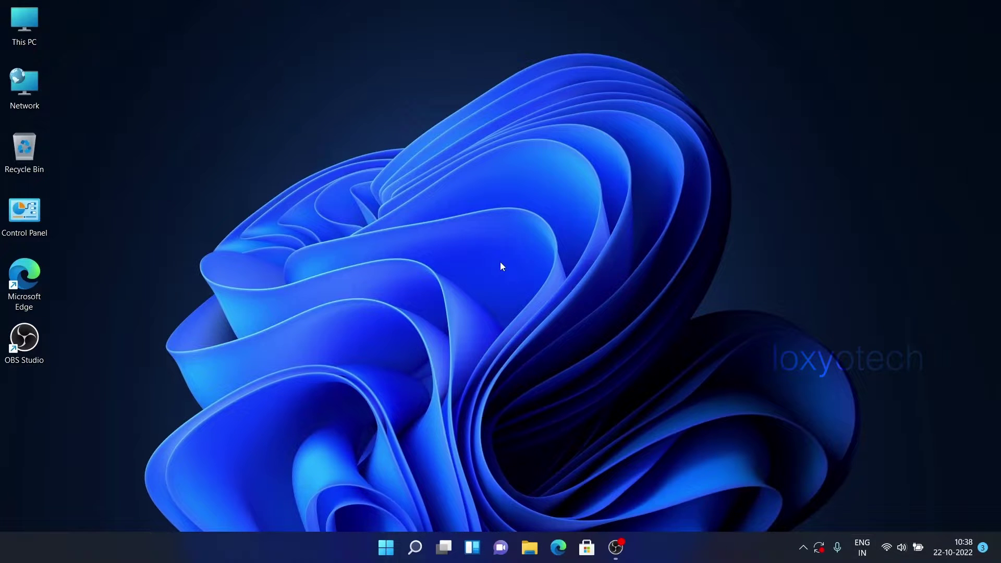
Refresh the desktop and open the Microsoft Download Centre search result in Edge
{"action": "right_click", "coordinate": [364, 144]}
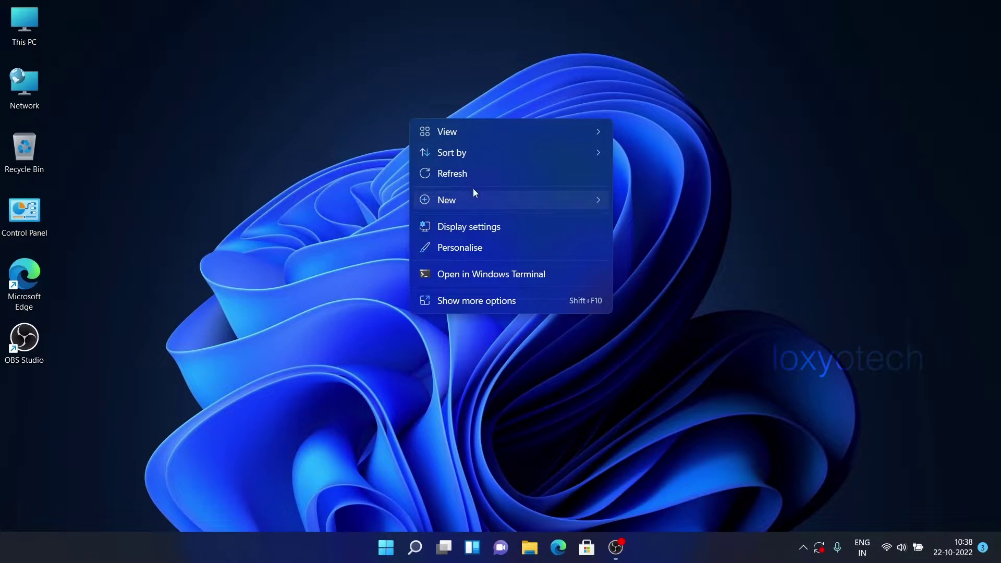
{"action": "left_click", "coordinate": [472, 174]}
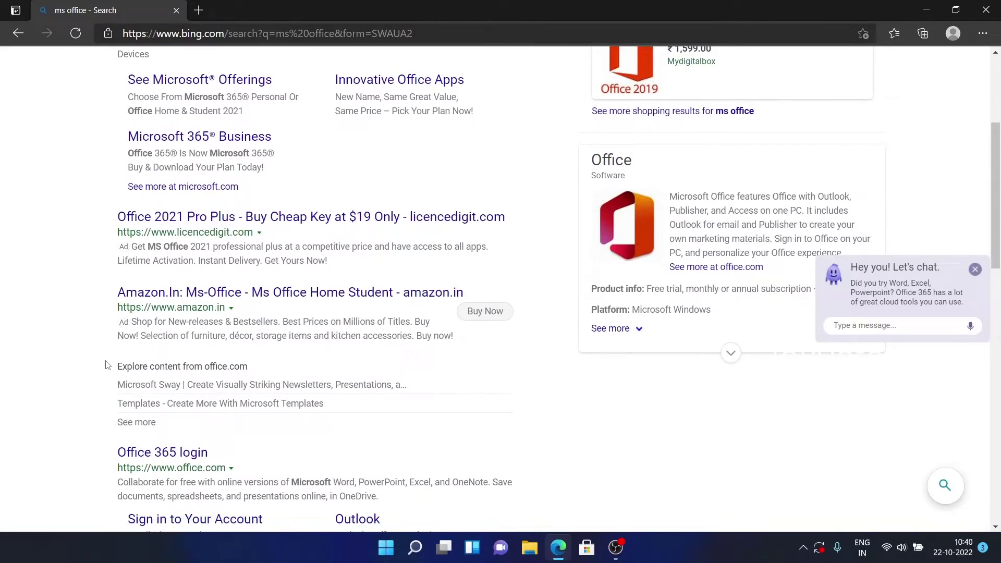
{"action": "scroll", "coordinate": [107, 365], "scroll_direction": "down", "scroll_amount": 4}
{"action": "scroll", "coordinate": [107, 364], "scroll_direction": "down", "scroll_amount": 3}
{"action": "scroll", "coordinate": [107, 365], "scroll_direction": "down", "scroll_amount": 1}
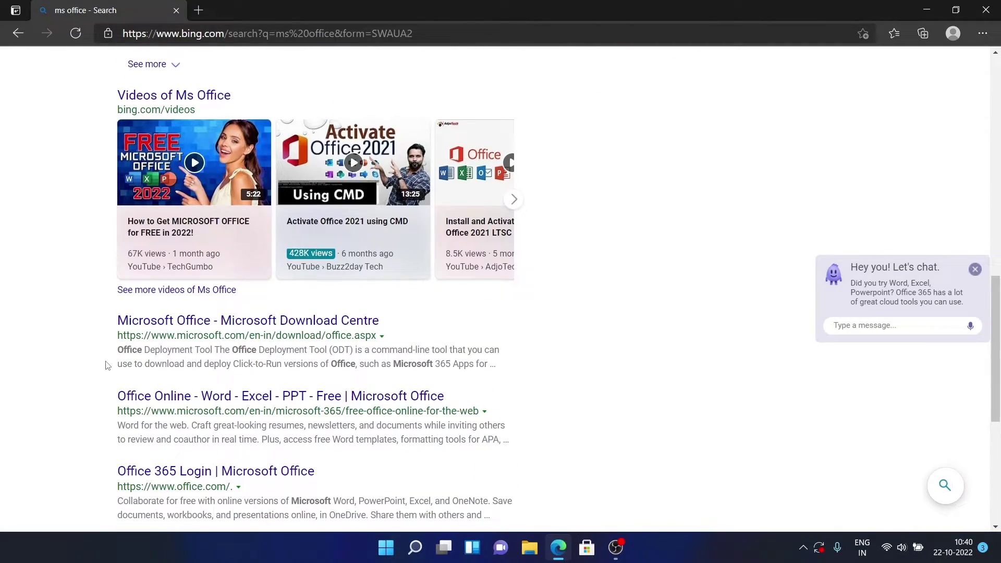
{"action": "left_click", "coordinate": [167, 320]}
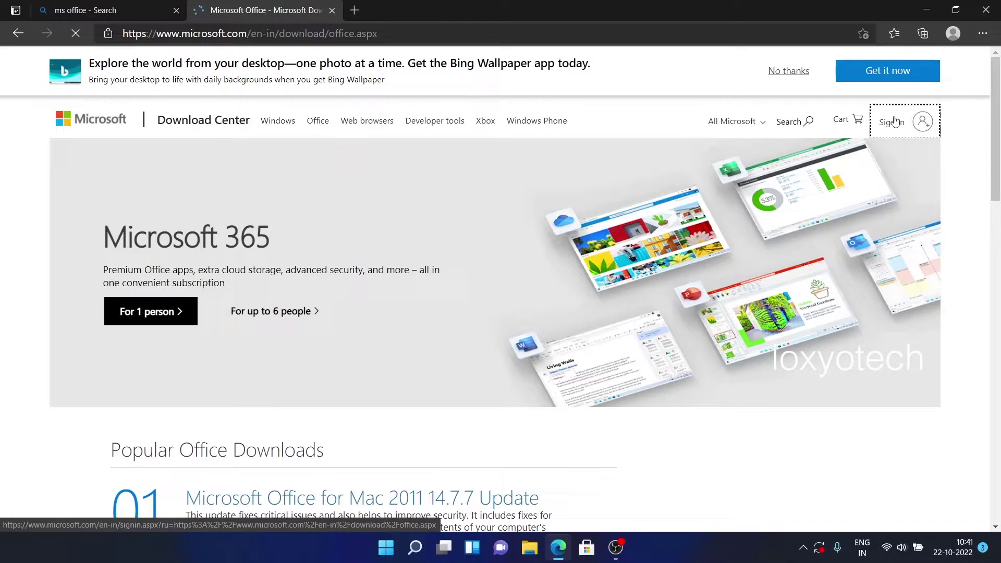
{"action": "left_click", "coordinate": [895, 121]}
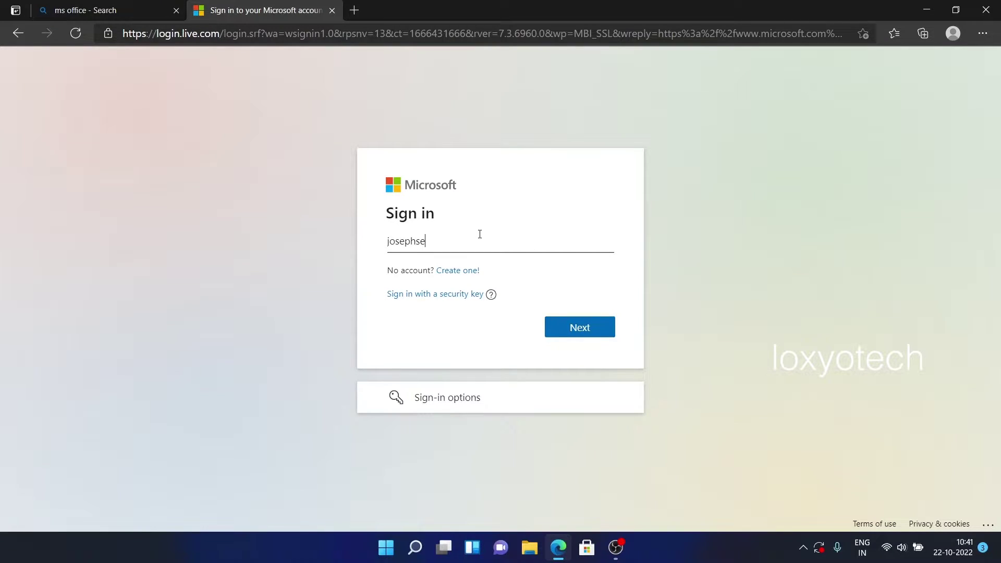
{"action": "left_click", "coordinate": [586, 329]}
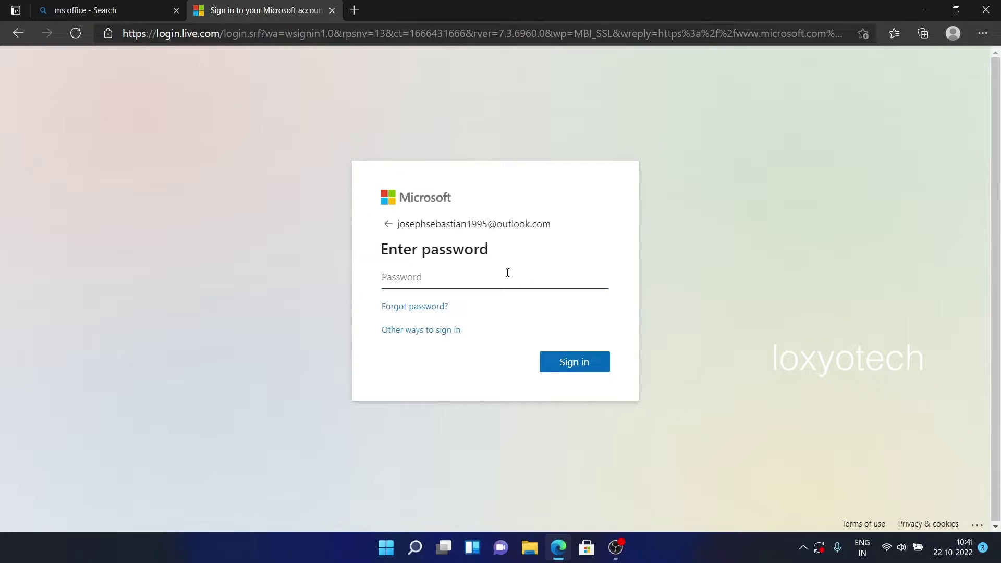
{"action": "type", "text": "••"}
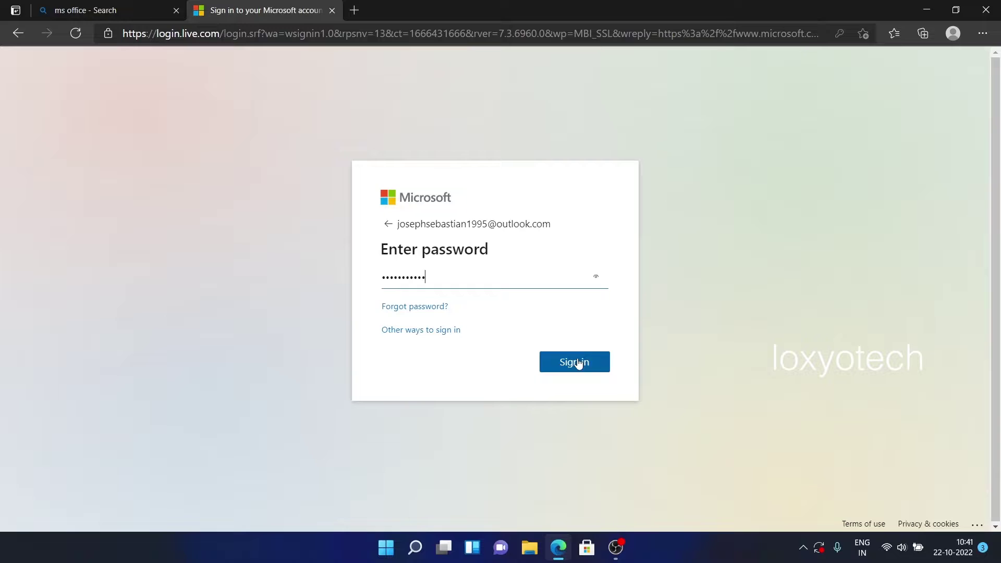
{"action": "left_click", "coordinate": [578, 361]}
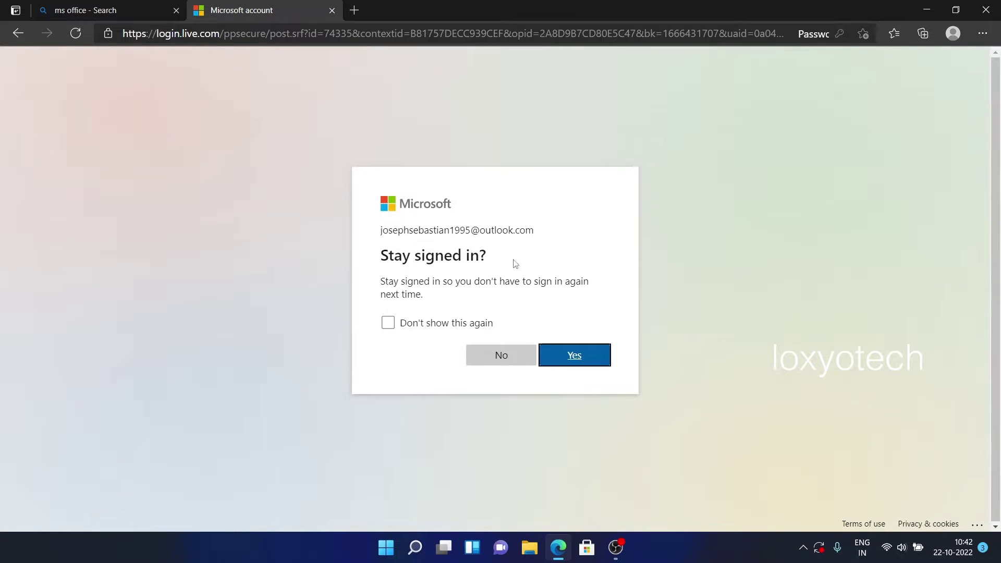
{"action": "left_click", "coordinate": [388, 323]}
{"action": "left_click", "coordinate": [577, 355]}
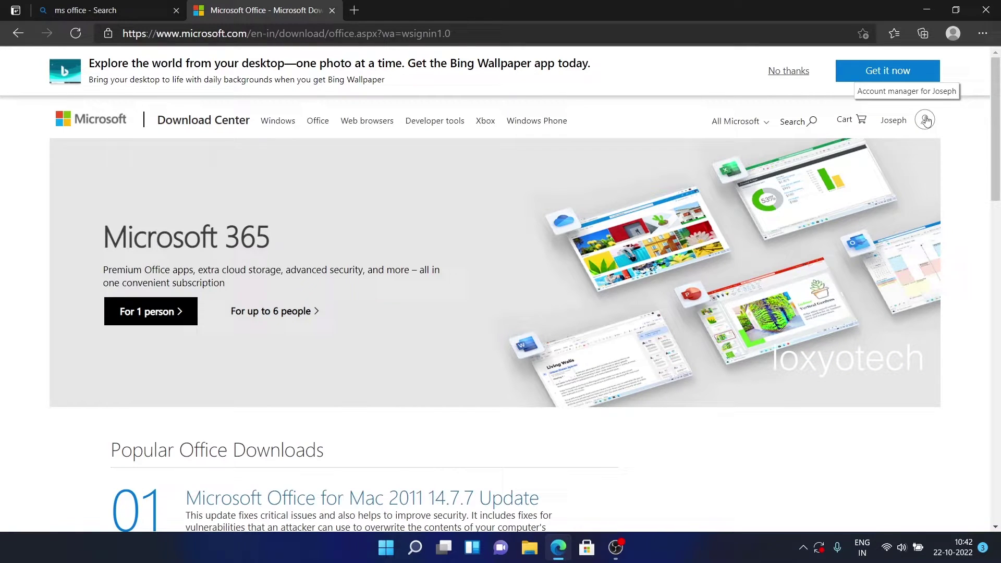
Open My Microsoft account from the account menu and browse the Microsoft 365 and devices sections
{"action": "left_click", "coordinate": [926, 121]}
{"action": "left_click", "coordinate": [859, 230]}
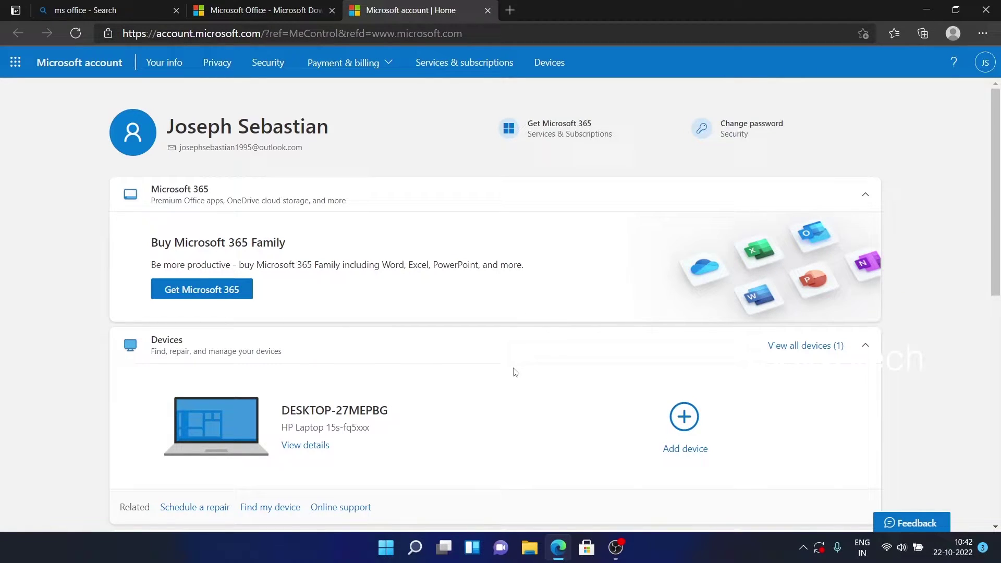
{"action": "scroll", "coordinate": [515, 372], "scroll_direction": "down", "scroll_amount": 1}
{"action": "scroll", "coordinate": [515, 371], "scroll_direction": "down", "scroll_amount": 5}
{"action": "scroll", "coordinate": [514, 373], "scroll_direction": "down", "scroll_amount": 4}
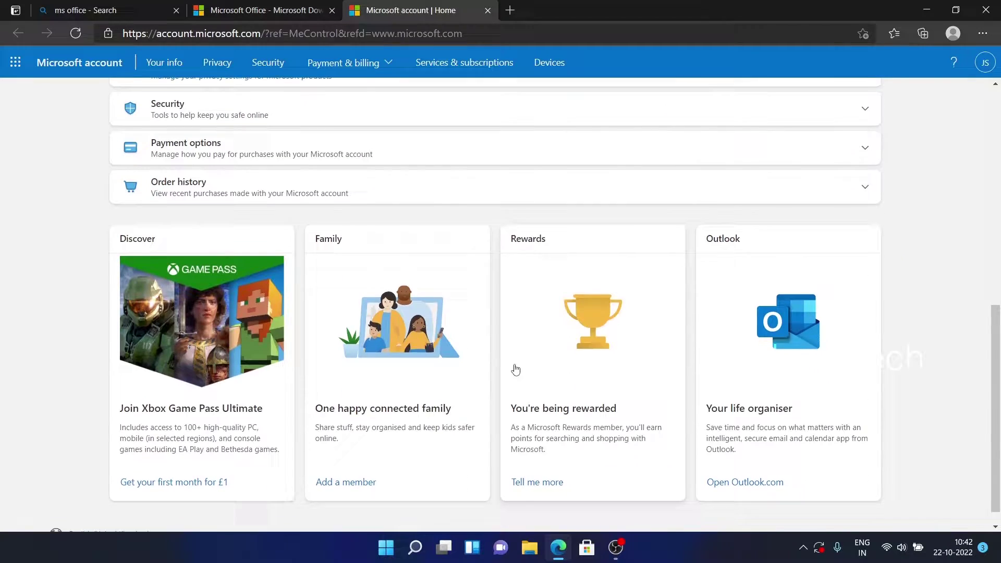
{"action": "scroll", "coordinate": [514, 369], "scroll_direction": "up", "scroll_amount": 4}
{"action": "scroll", "coordinate": [516, 369], "scroll_direction": "up", "scroll_amount": 3}
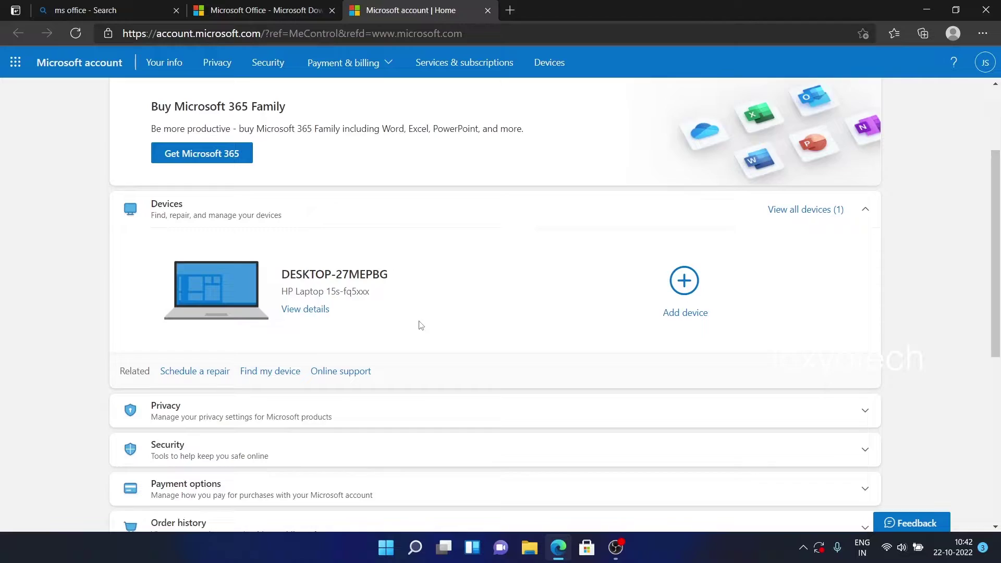
{"action": "scroll", "coordinate": [421, 326], "scroll_direction": "down", "scroll_amount": 1}
{"action": "scroll", "coordinate": [421, 326], "scroll_direction": "down", "scroll_amount": 2}
{"action": "scroll", "coordinate": [421, 326], "scroll_direction": "down", "scroll_amount": 4}
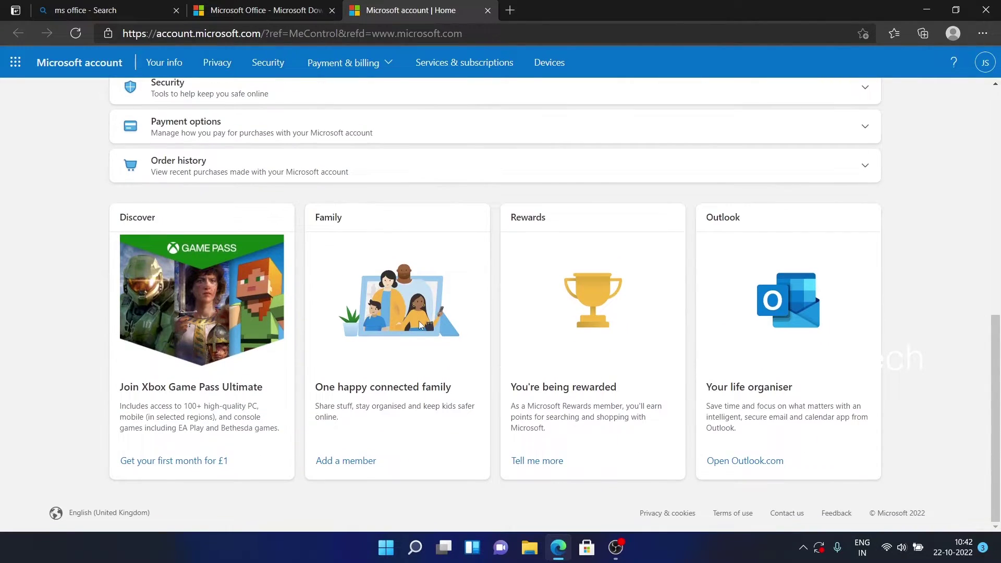
{"action": "scroll", "coordinate": [419, 323], "scroll_direction": "up", "scroll_amount": 7}
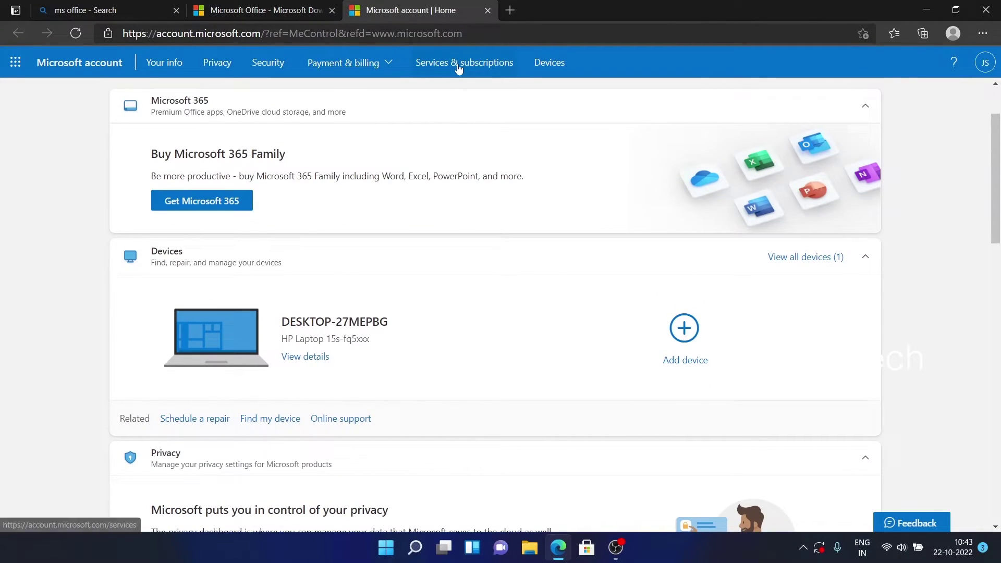
Install Office Home & Student 2021 from Services & subscriptions with the default version, downloading OfficeSetup.exe
{"action": "left_click", "coordinate": [461, 70]}
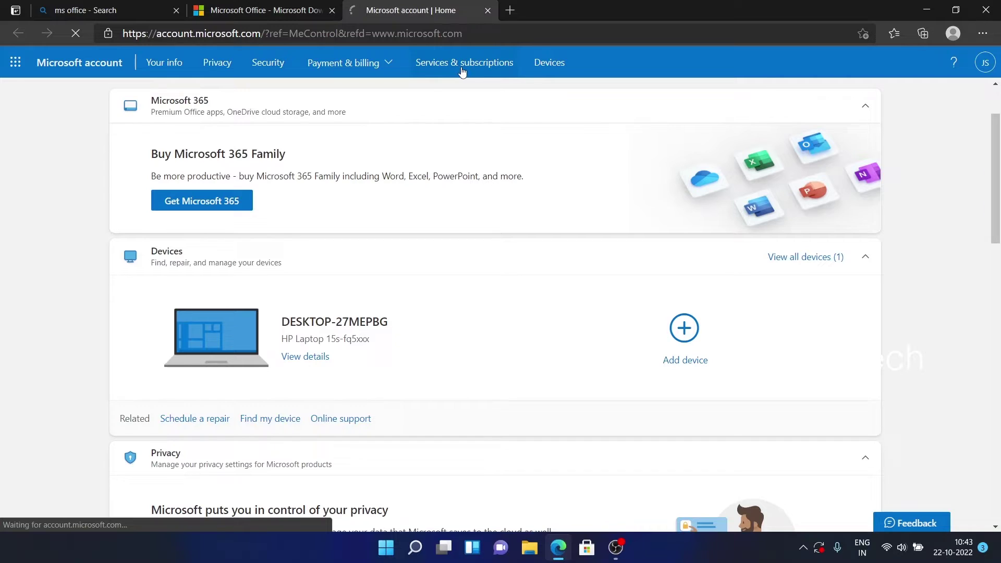
{"action": "scroll", "coordinate": [481, 356], "scroll_direction": "down", "scroll_amount": 1}
{"action": "scroll", "coordinate": [518, 314], "scroll_direction": "down", "scroll_amount": 1}
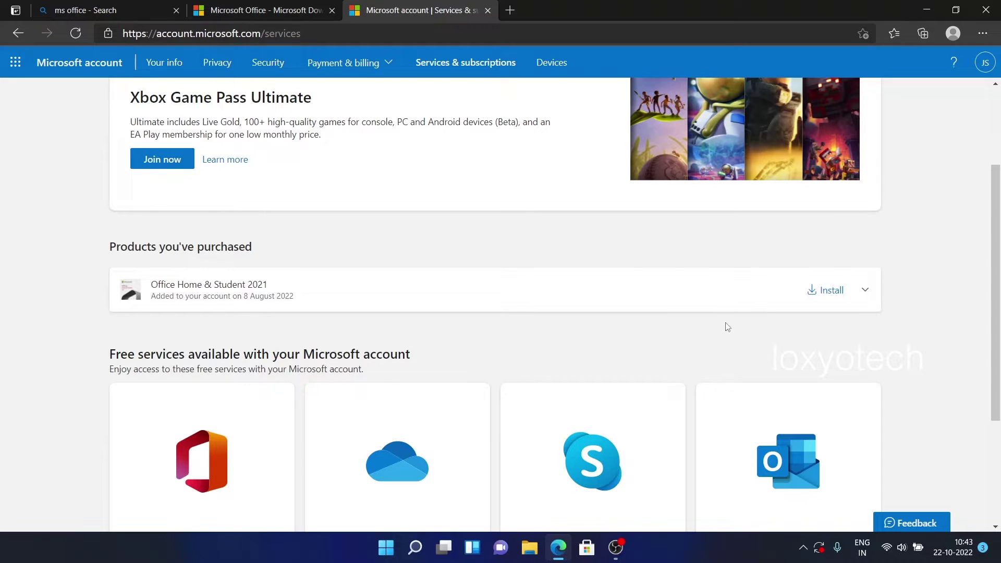
{"action": "left_click", "coordinate": [832, 288]}
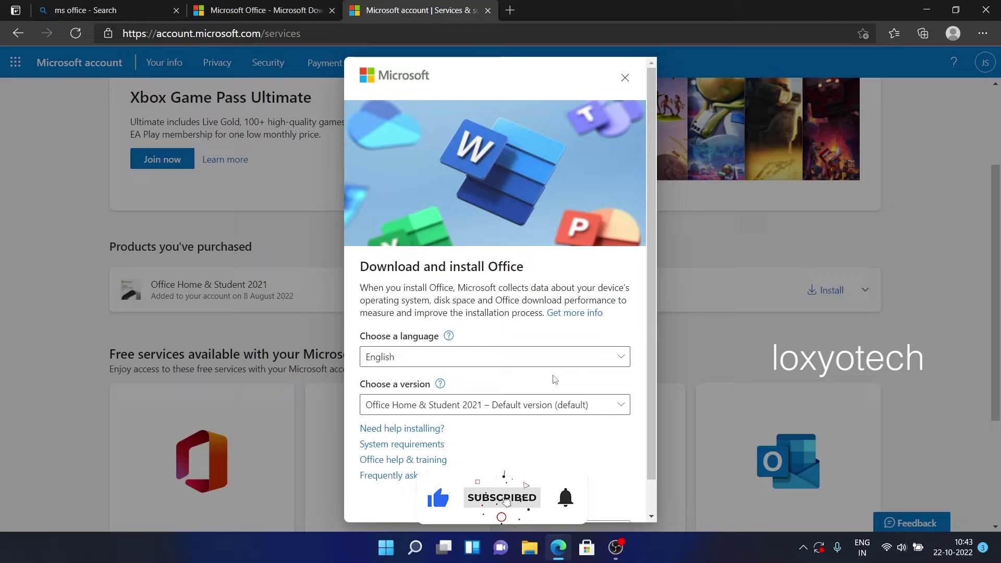
{"action": "scroll", "coordinate": [553, 385], "scroll_direction": "down", "scroll_amount": 1}
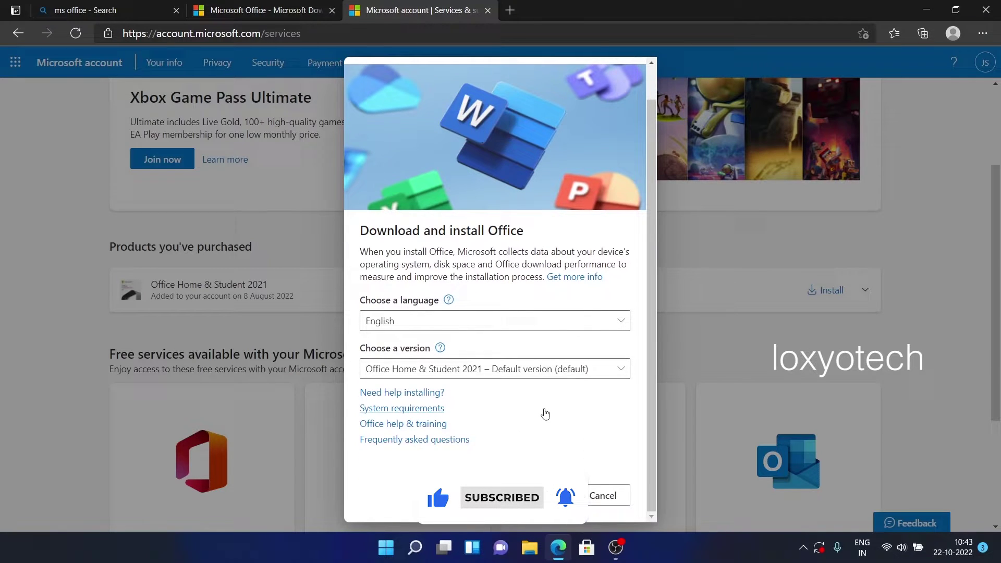
{"action": "left_click", "coordinate": [518, 370]}
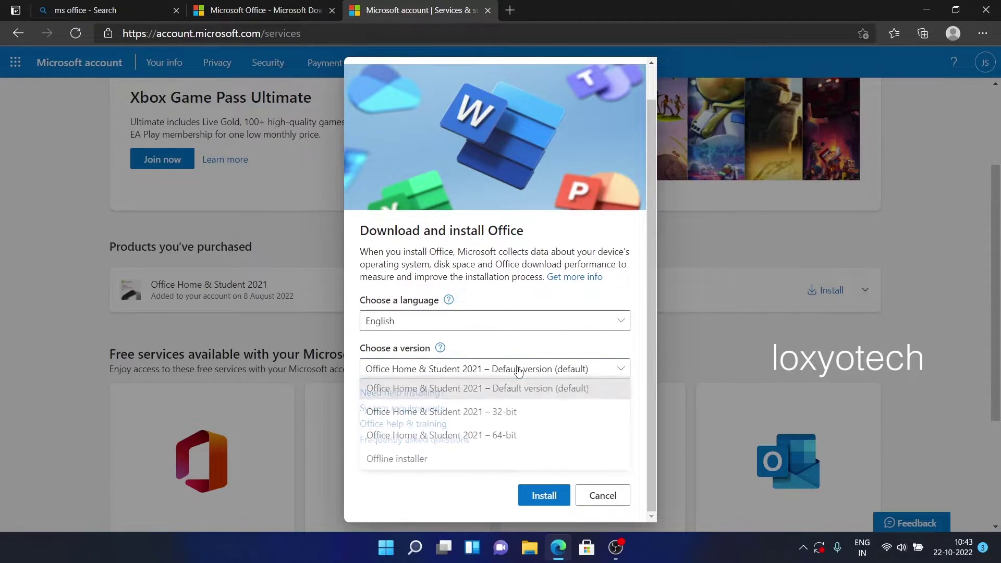
{"action": "left_click", "coordinate": [577, 393]}
{"action": "left_click", "coordinate": [537, 496]}
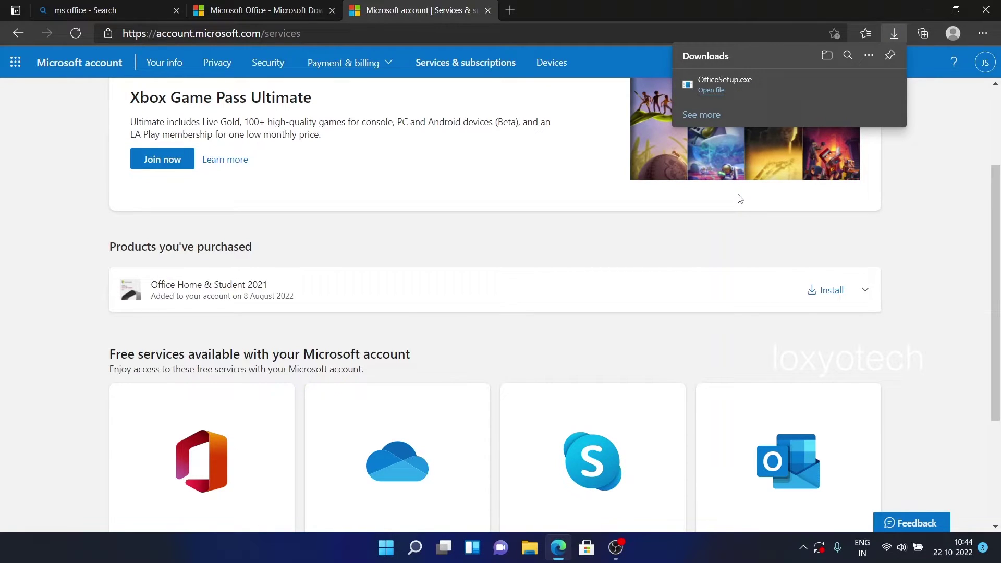
Minimize Edge and let OfficeSetup.exe run until the Office apps are installed
{"action": "left_click", "coordinate": [929, 9]}
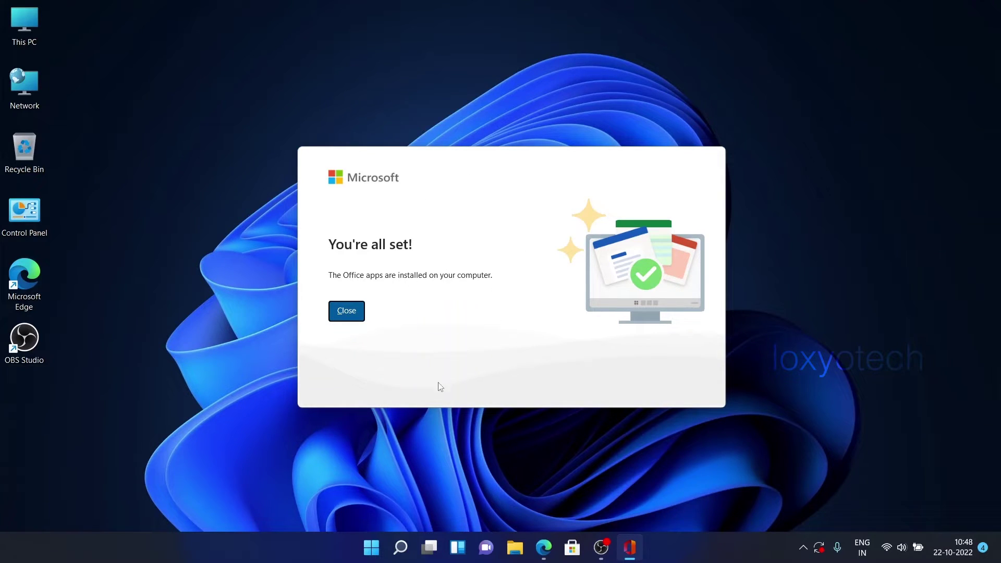
Dismiss the installation-complete message and launch Word from the Start menu
{"action": "left_click", "coordinate": [352, 311]}
{"action": "left_click", "coordinate": [385, 554]}
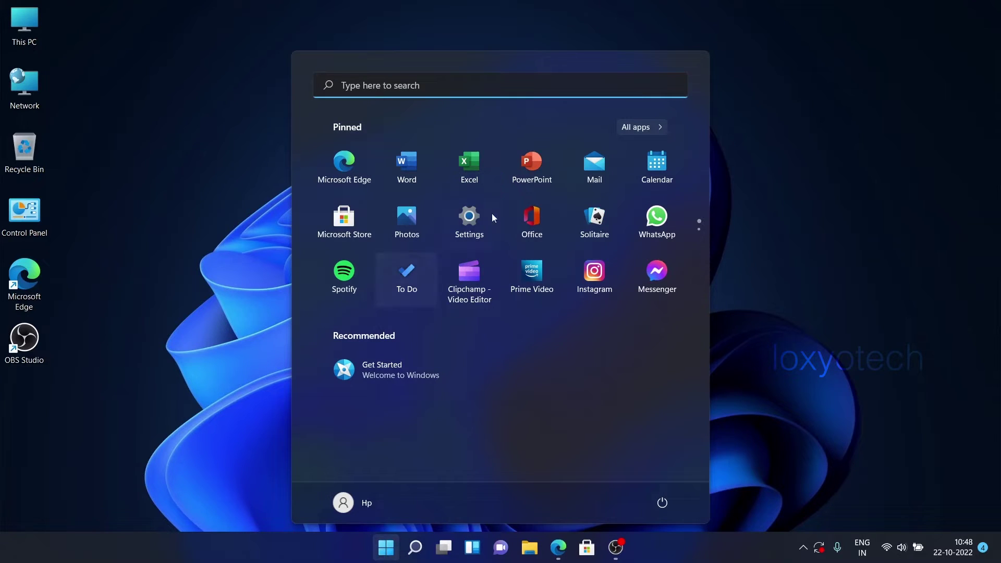
{"action": "left_click", "coordinate": [389, 161]}
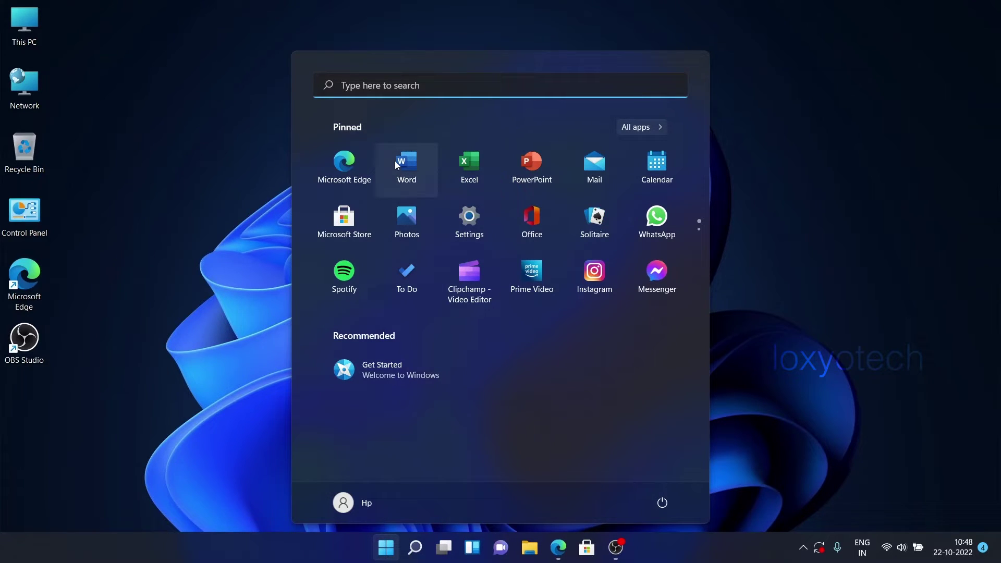
{"action": "left_click", "coordinate": [395, 165]}
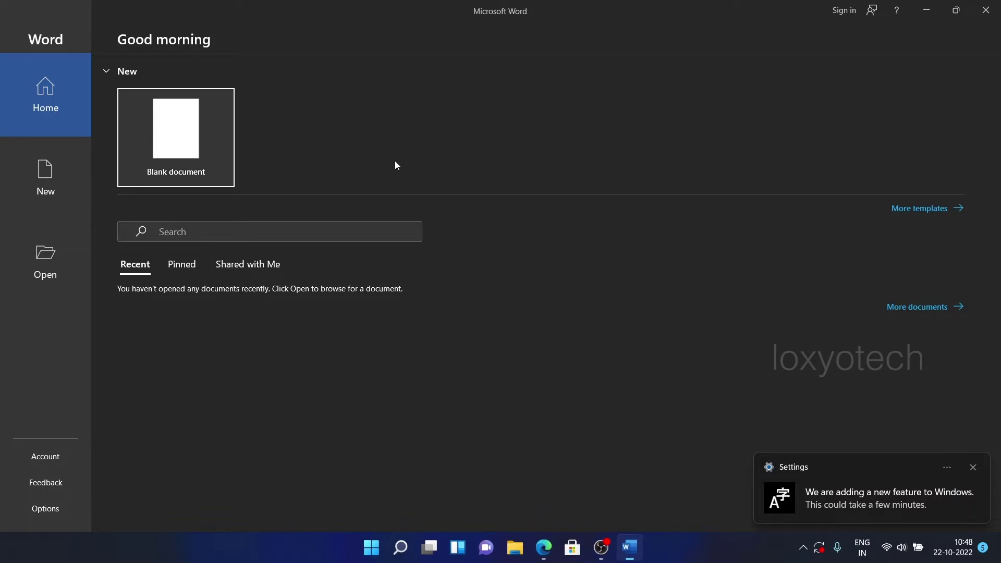
From Word's Account page, sign in to the Microsoft account with email and password
{"action": "left_click", "coordinate": [78, 455]}
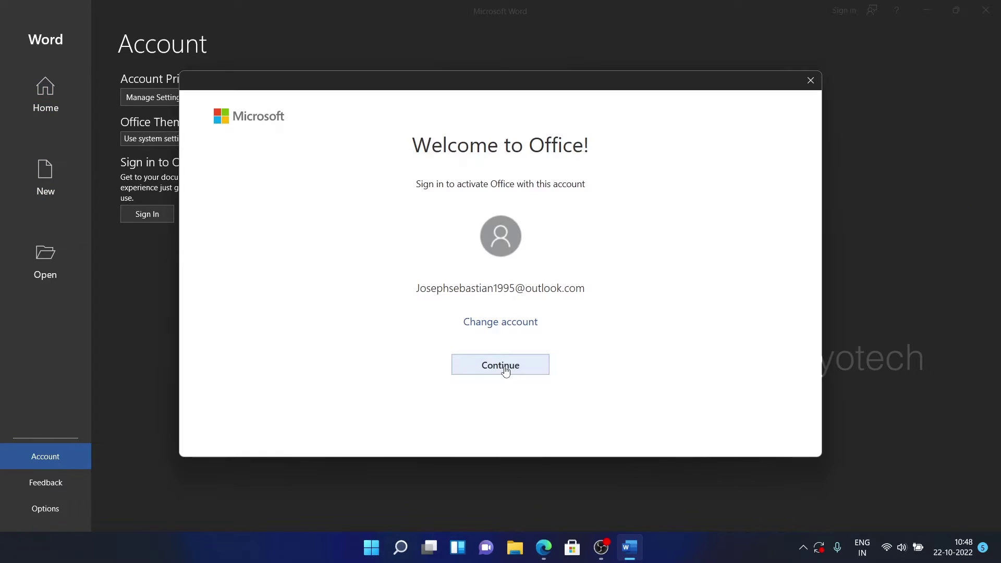
{"action": "left_click", "coordinate": [500, 366]}
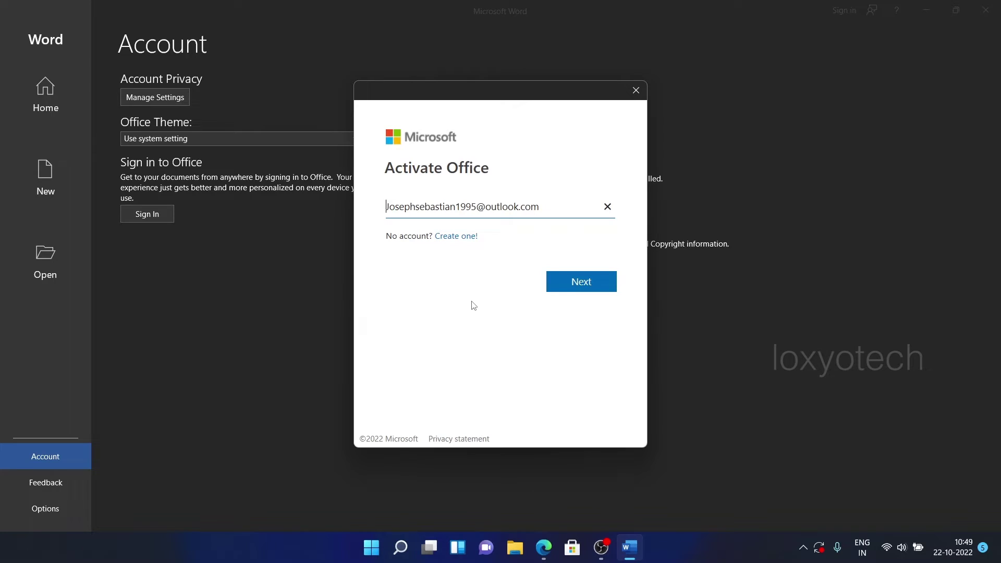
{"action": "left_click", "coordinate": [565, 286]}
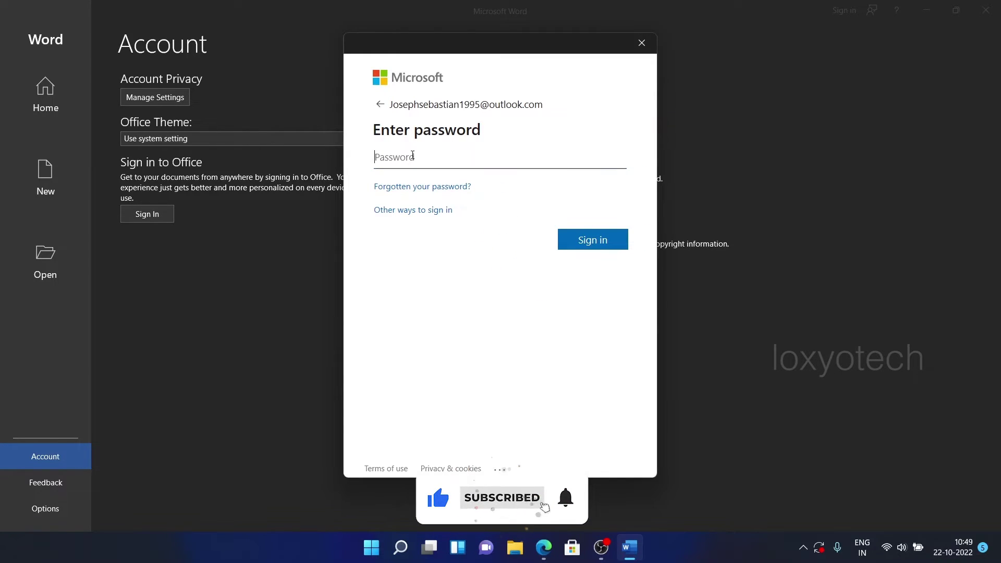
{"action": "type", "text": "***********"}
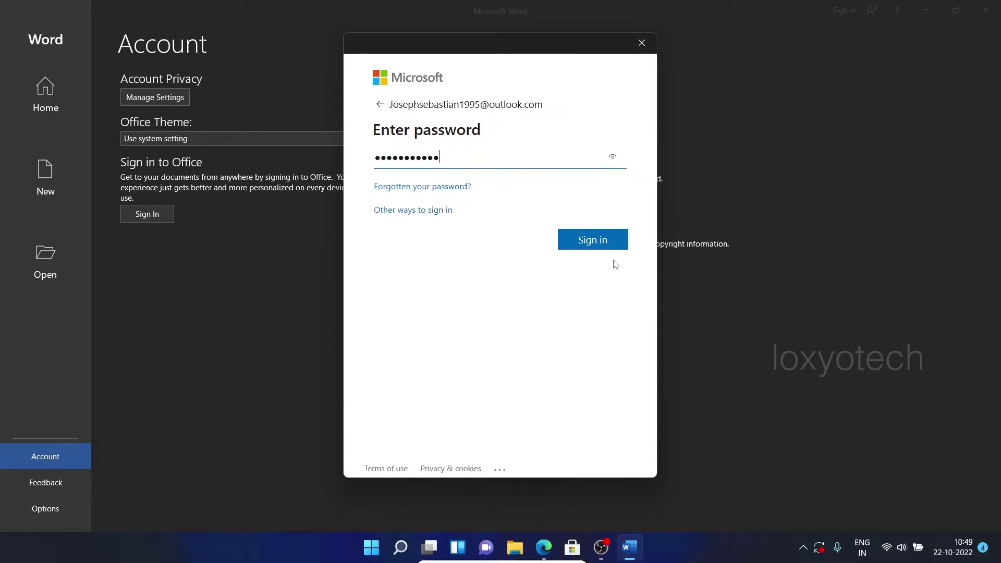
{"action": "left_click", "coordinate": [598, 240]}
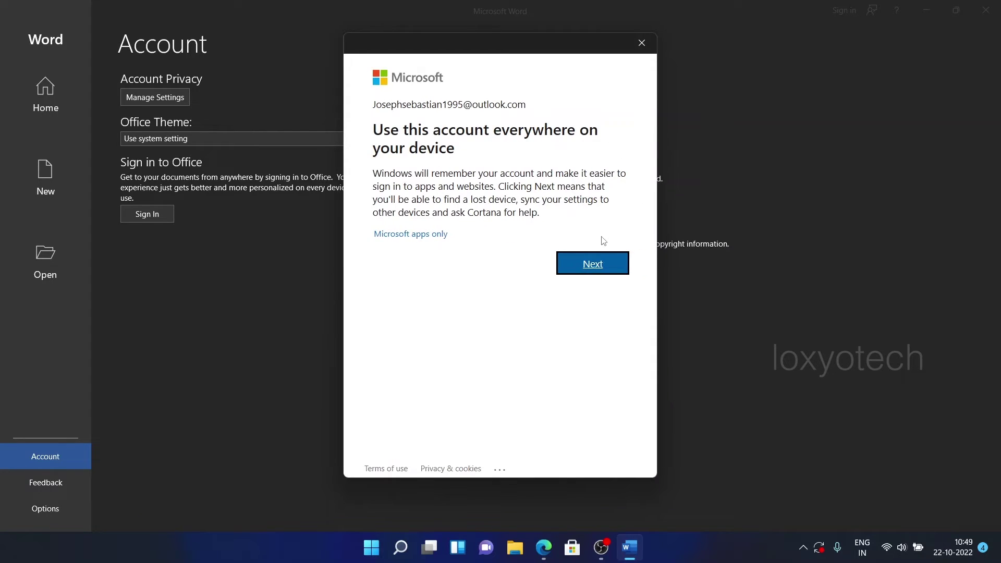
{"action": "left_click", "coordinate": [587, 264]}
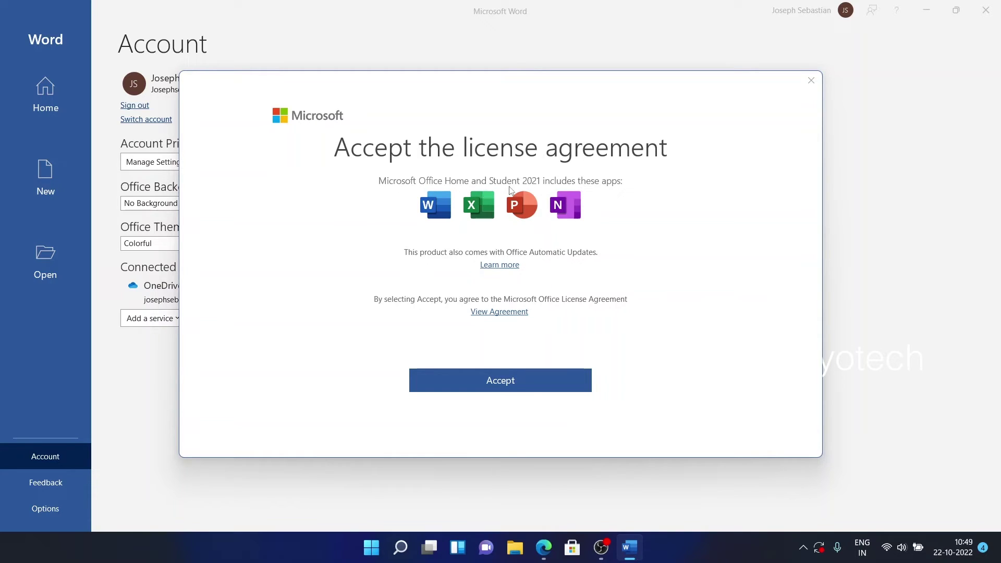
Accept the Office license agreement, run Update Now, and close the up-to-date message
{"action": "left_click", "coordinate": [518, 377]}
{"action": "left_click", "coordinate": [440, 273]}
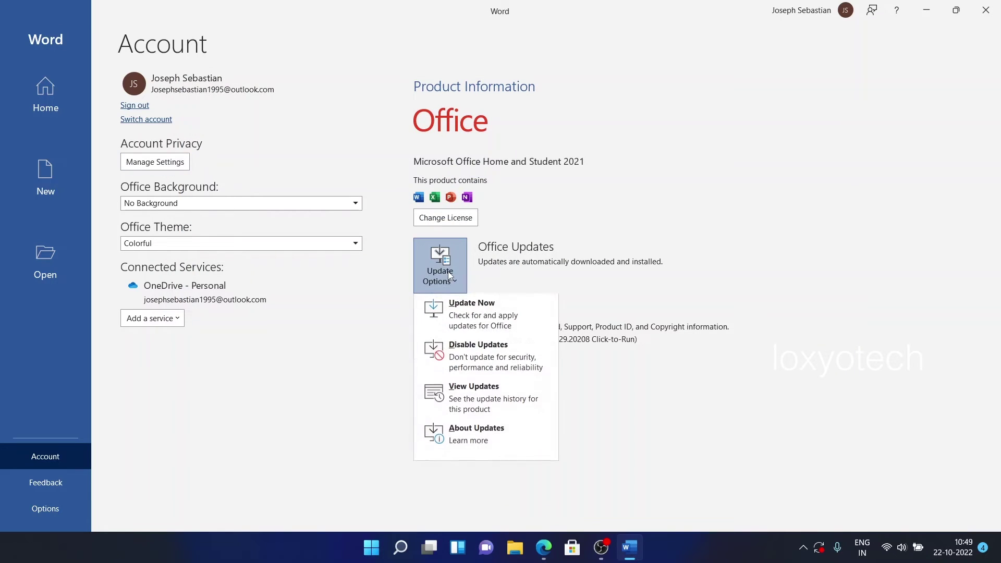
{"action": "left_click", "coordinate": [459, 307]}
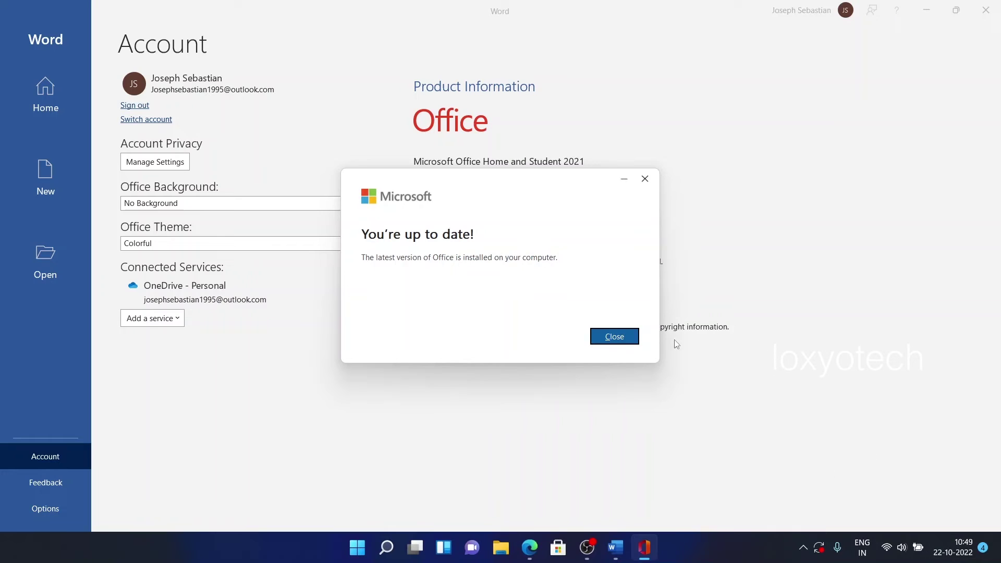
{"action": "left_click", "coordinate": [621, 339]}
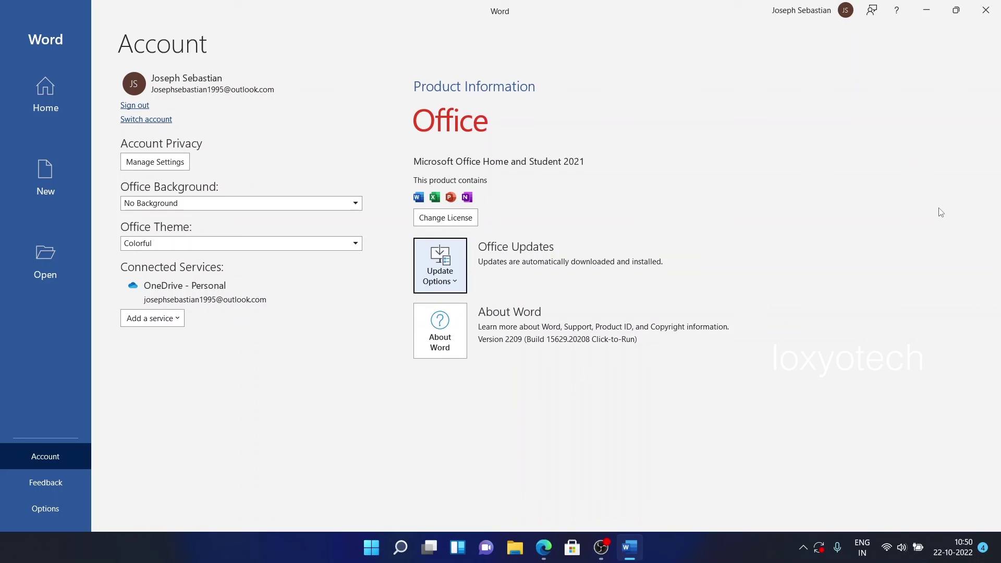
Close Word and refresh the desktop twice
{"action": "left_click", "coordinate": [985, 10]}
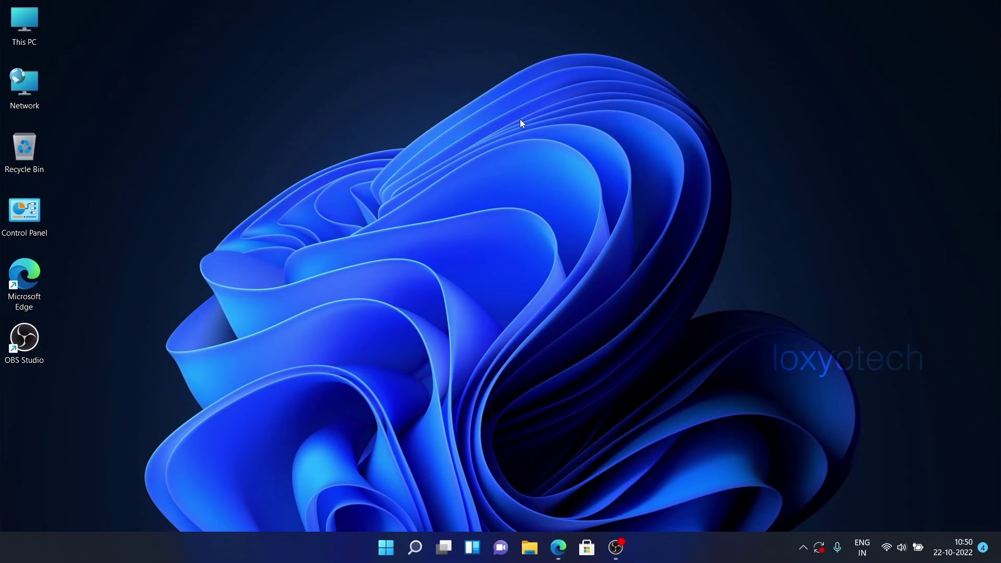
{"action": "right_click", "coordinate": [520, 118]}
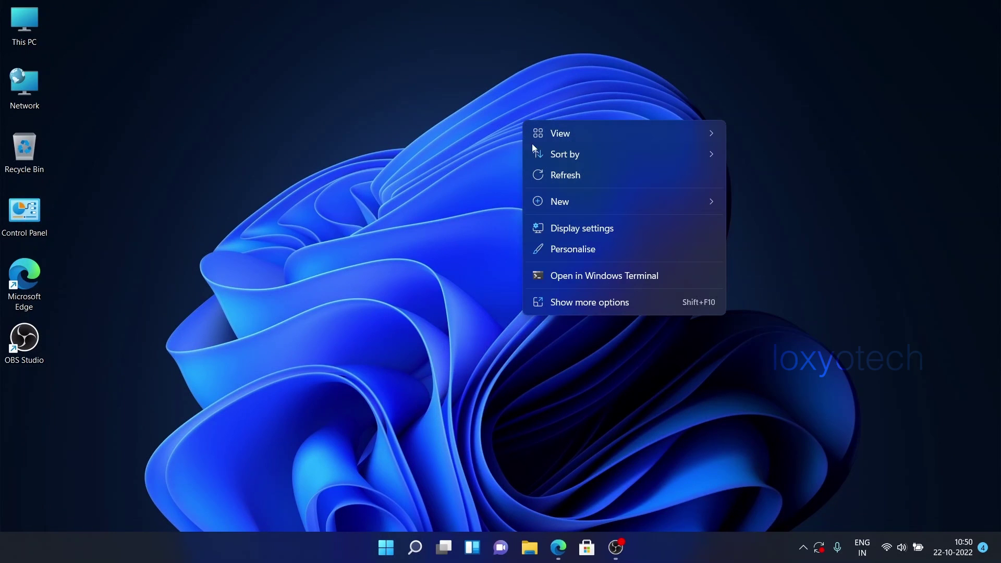
{"action": "left_click", "coordinate": [583, 179]}
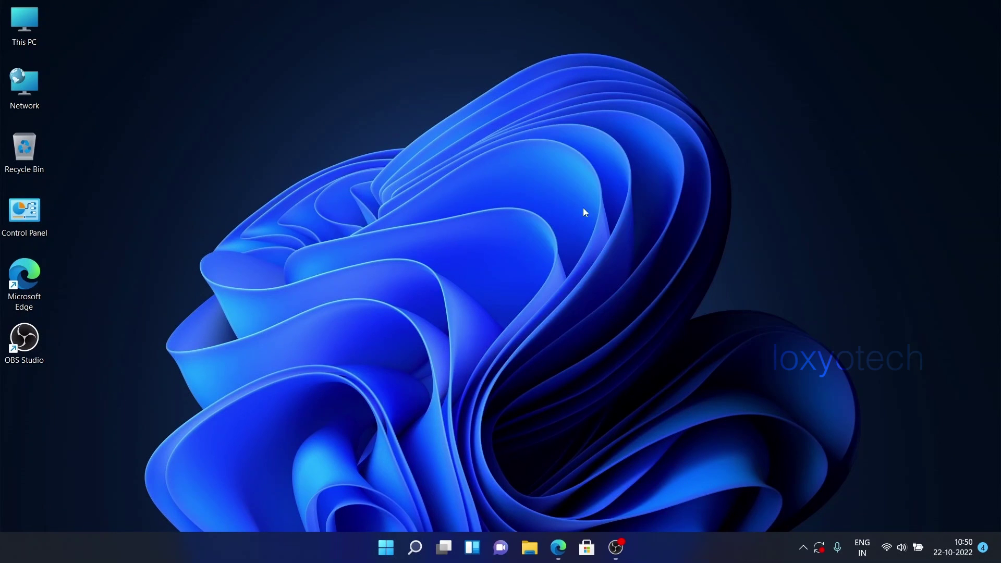
{"action": "right_click", "coordinate": [402, 101]}
{"action": "left_click", "coordinate": [462, 151]}
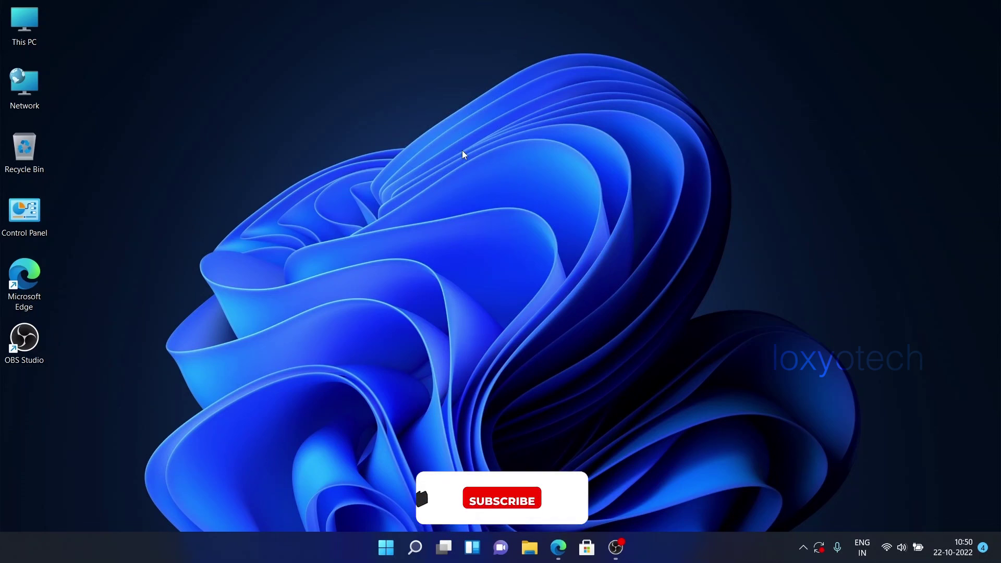